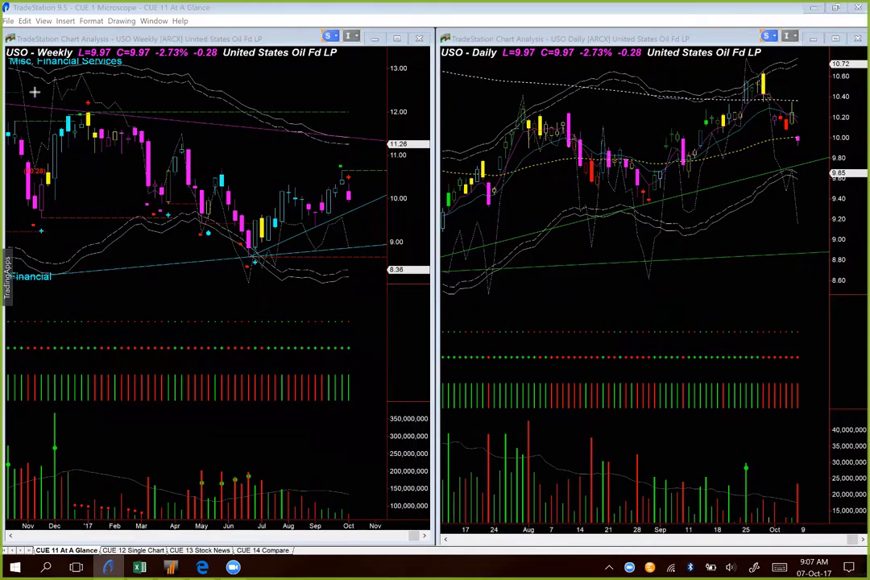
Draw pink up-right uptrend arrows on the USO weekly and daily charts.
{"action": "left_click_drag", "start_coordinate": [45, 76], "coordinate": [51, 62]}
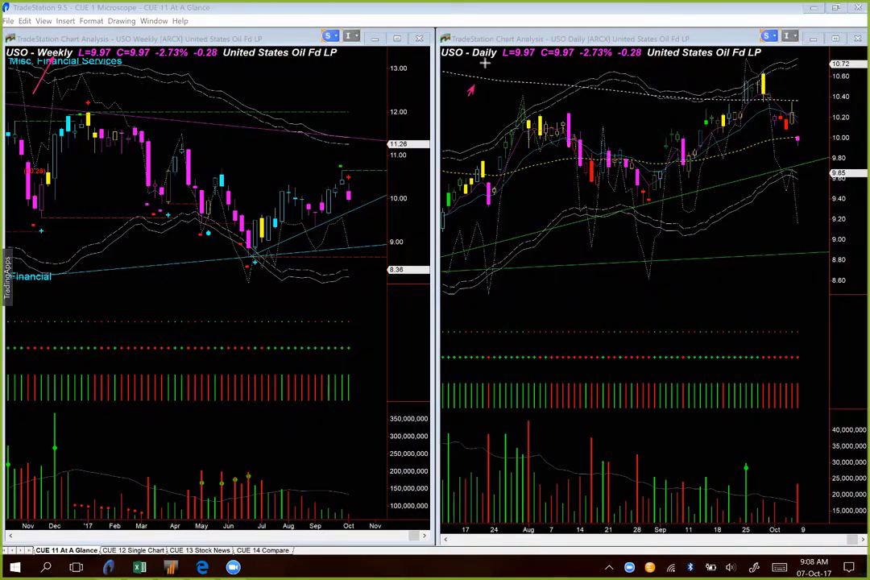
{"action": "left_click_drag", "start_coordinate": [470, 94], "coordinate": [483, 67]}
On the USO daily chart, draw arrows at the 10.30 level, the rally, the top and the pullback.
{"action": "left_click", "coordinate": [497, 123]}
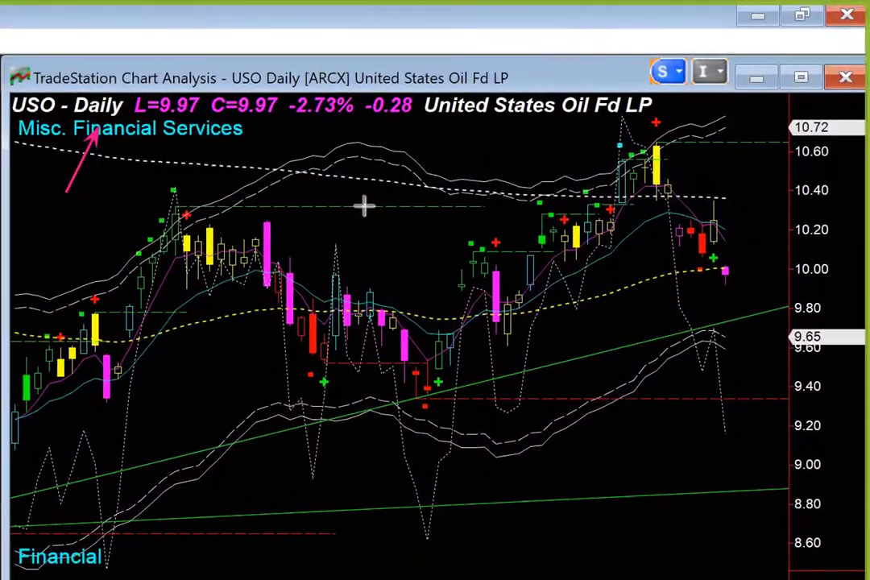
{"action": "left_click_drag", "start_coordinate": [364, 206], "coordinate": [612, 206]}
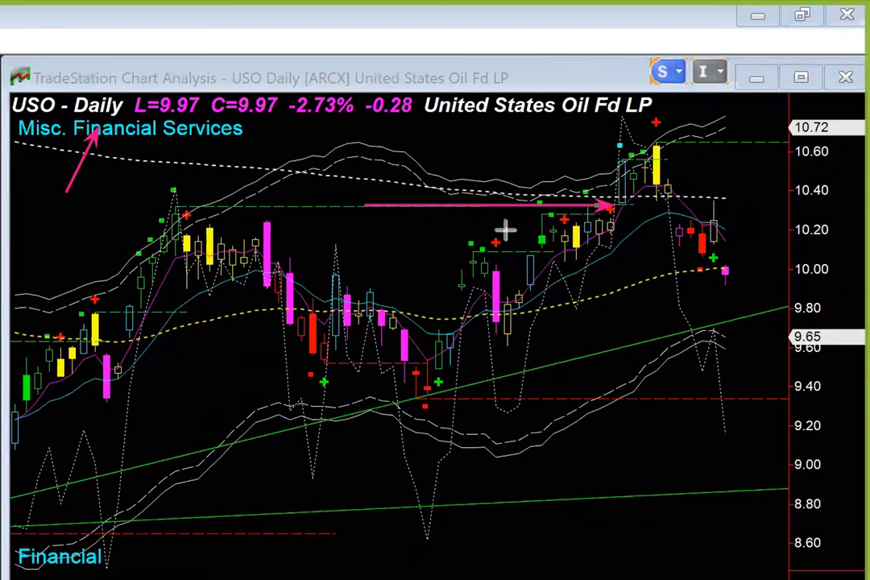
{"action": "left_click_drag", "start_coordinate": [504, 231], "coordinate": [581, 145]}
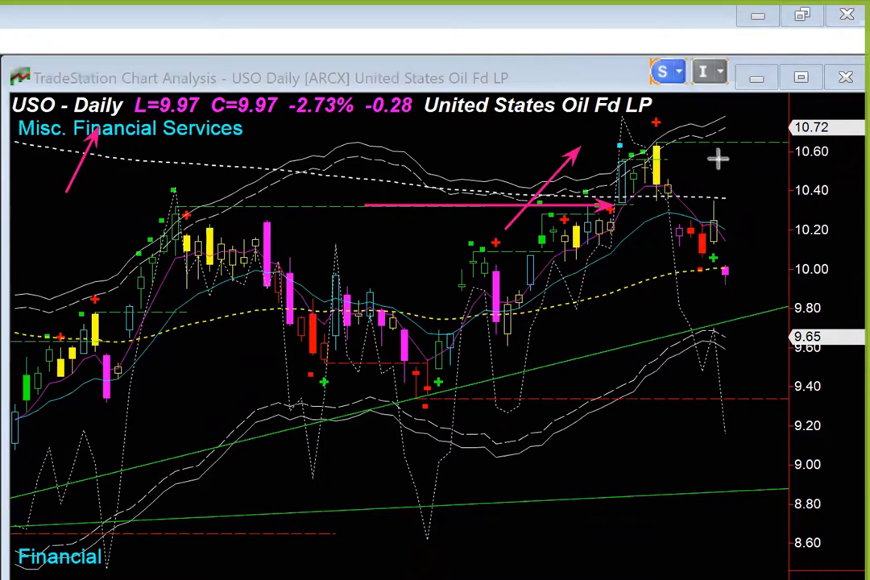
{"action": "left_click_drag", "start_coordinate": [727, 118], "coordinate": [672, 147]}
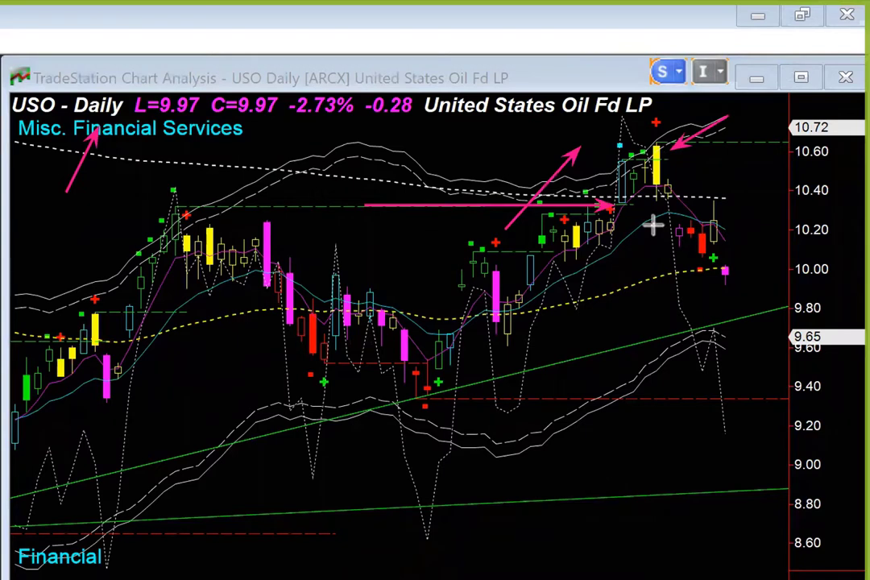
{"action": "left_click_drag", "start_coordinate": [654, 227], "coordinate": [722, 314]}
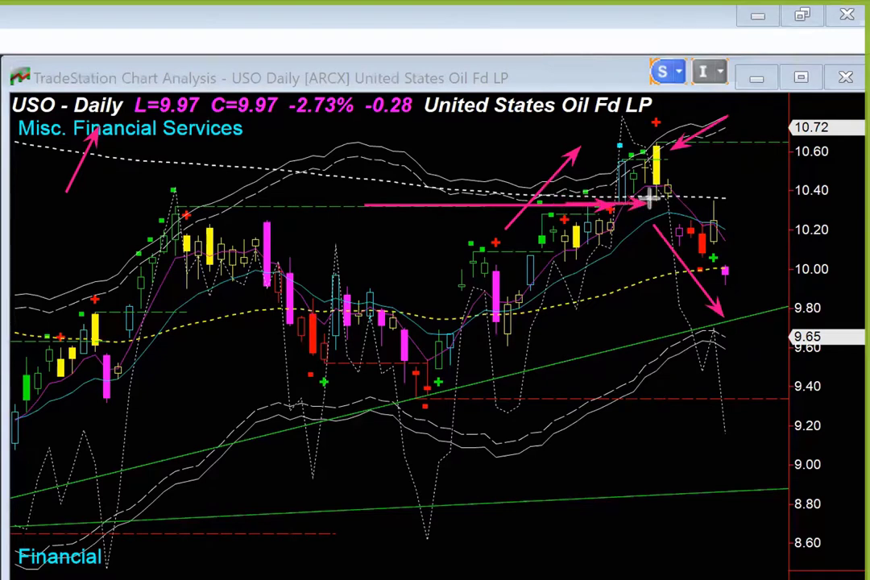
Add arrows at the breakout candles and the high, another pullback toward the green trendline, and a bounce.
{"action": "left_click_drag", "start_coordinate": [592, 198], "coordinate": [605, 161]}
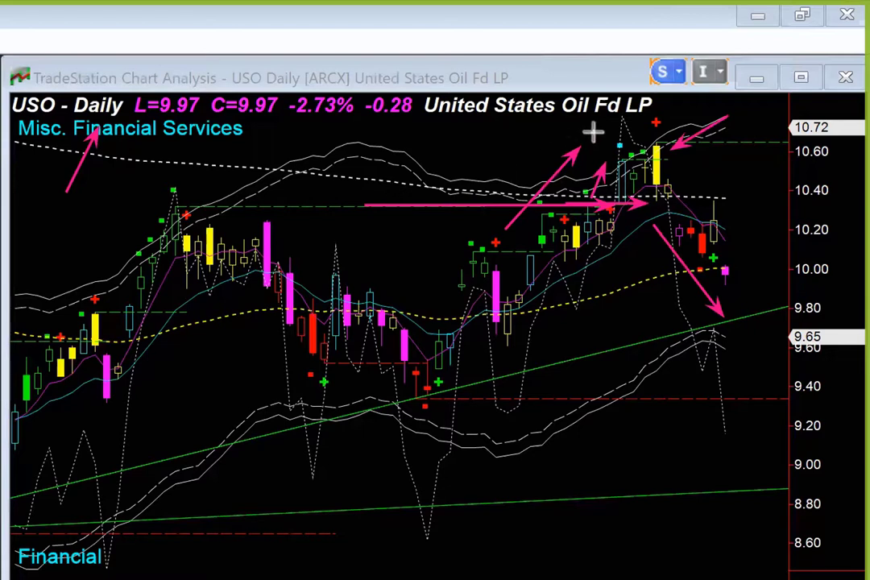
{"action": "left_click_drag", "start_coordinate": [591, 131], "coordinate": [616, 157]}
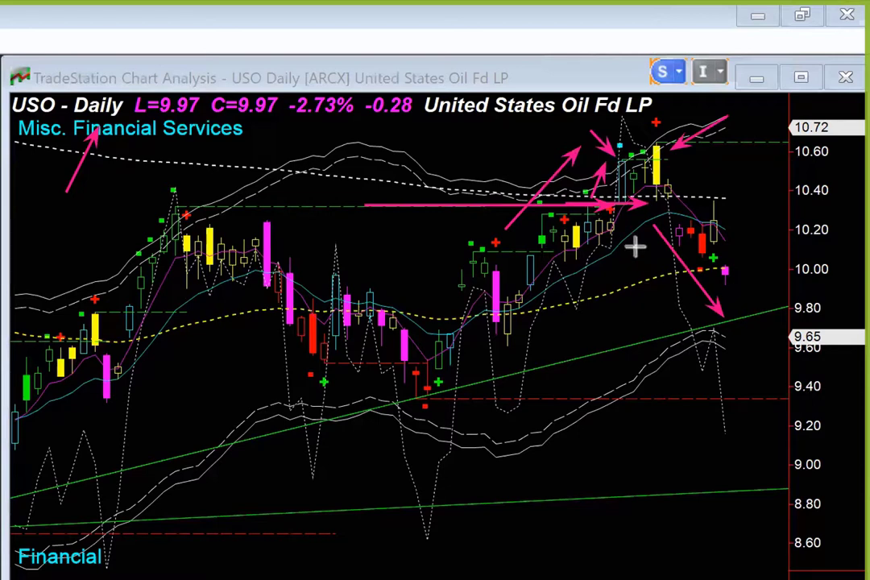
{"action": "left_click_drag", "start_coordinate": [639, 238], "coordinate": [679, 311]}
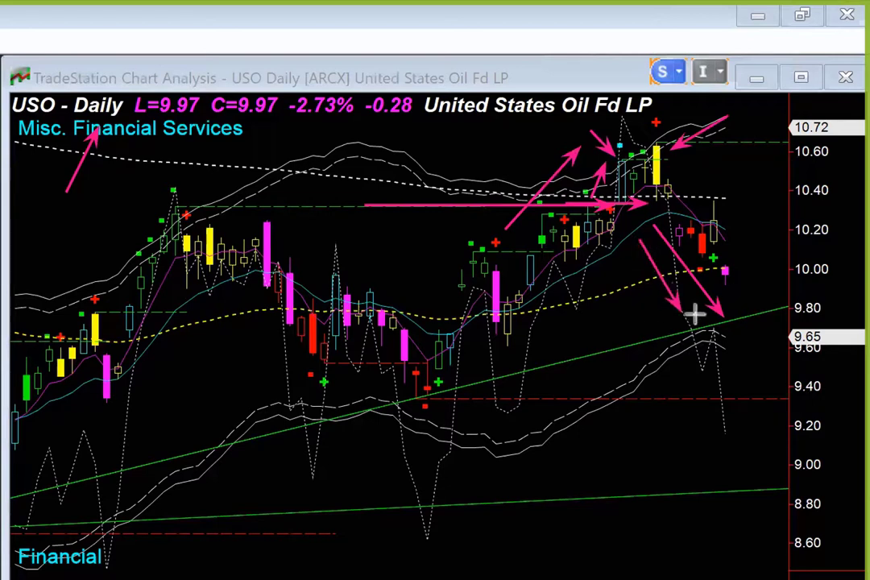
{"action": "left_click_drag", "start_coordinate": [742, 277], "coordinate": [765, 246]}
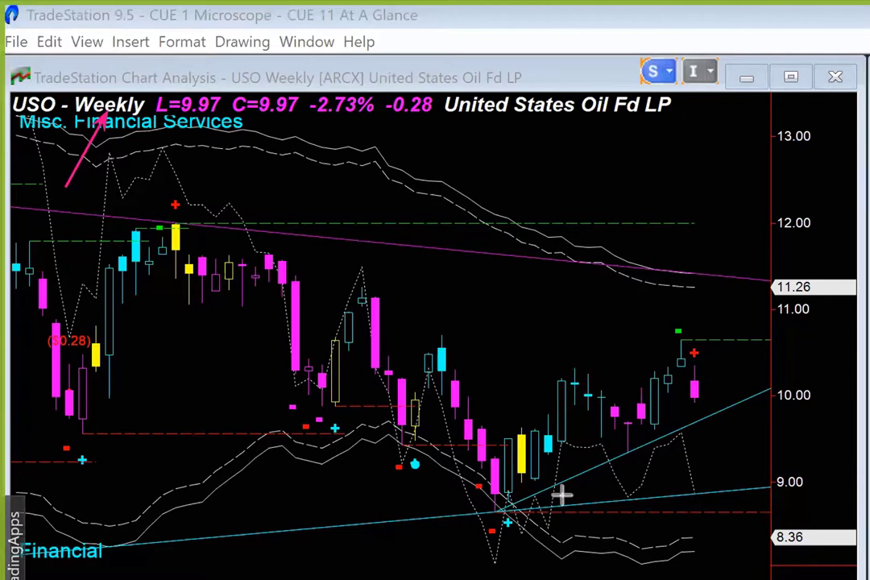
Draw a long arrow along the weekly cyan trendline plus short dip and rebound arrows.
{"action": "left_click_drag", "start_coordinate": [563, 497], "coordinate": [681, 437]}
{"action": "left_click_drag", "start_coordinate": [733, 411], "coordinate": [761, 405]}
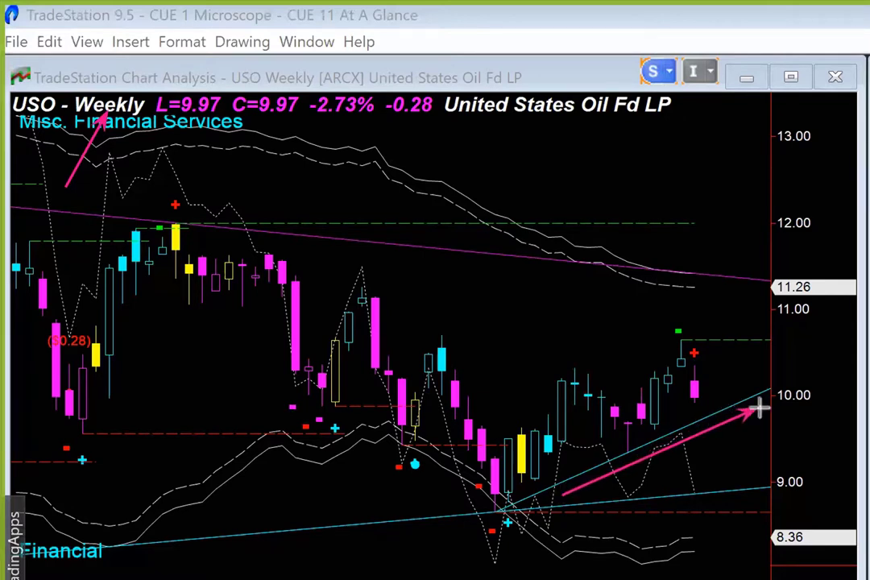
{"action": "left_click_drag", "start_coordinate": [709, 388], "coordinate": [717, 403]}
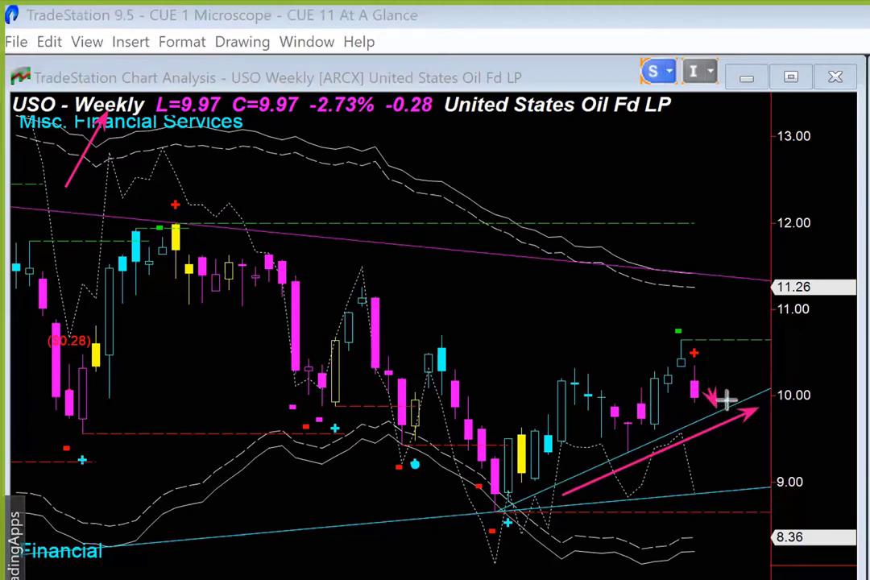
{"action": "left_click_drag", "start_coordinate": [722, 402], "coordinate": [739, 376]}
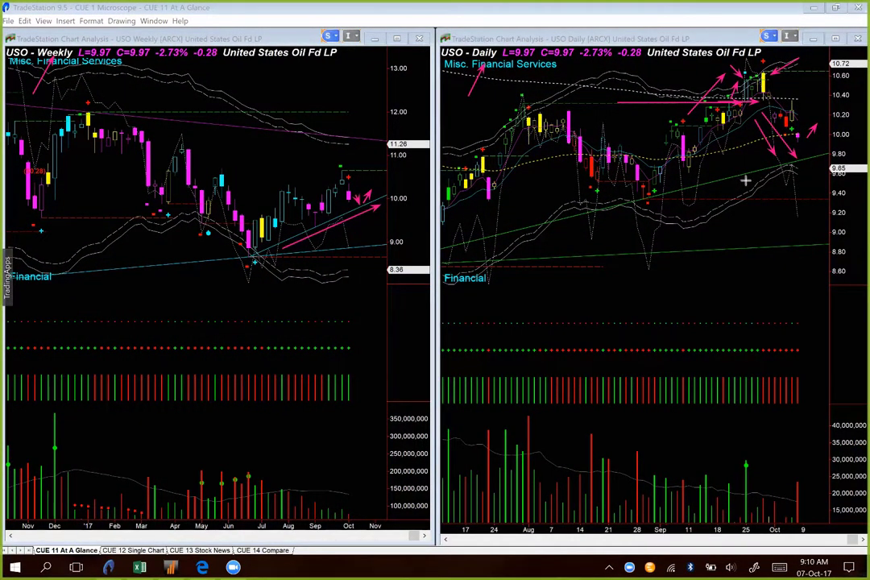
Add daily arrows for green-trendline support and the expected dip, then load GLD into both charts.
{"action": "left_click_drag", "start_coordinate": [746, 181], "coordinate": [843, 152]}
{"action": "left_click_drag", "start_coordinate": [803, 145], "coordinate": [828, 135]}
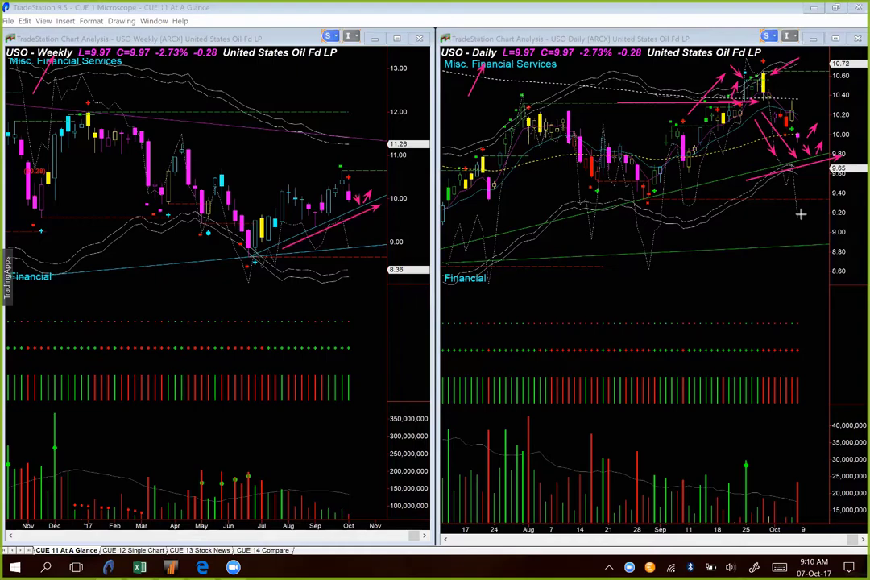
{"action": "type", "text": "GLD"}
{"action": "key", "text": "Return"}
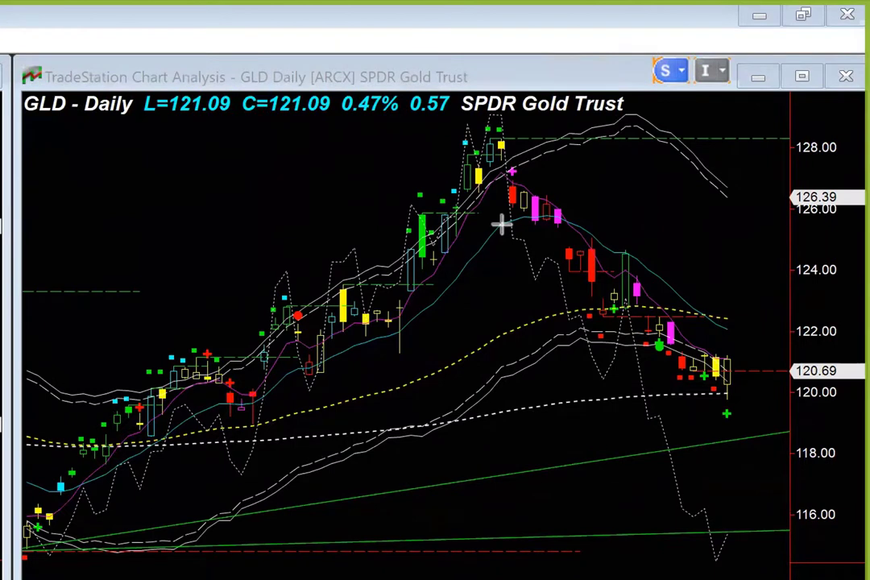
Draw arrows on the GLD daily chart for the decline, the price peak and the recent lows.
{"action": "left_click_drag", "start_coordinate": [501, 224], "coordinate": [641, 367]}
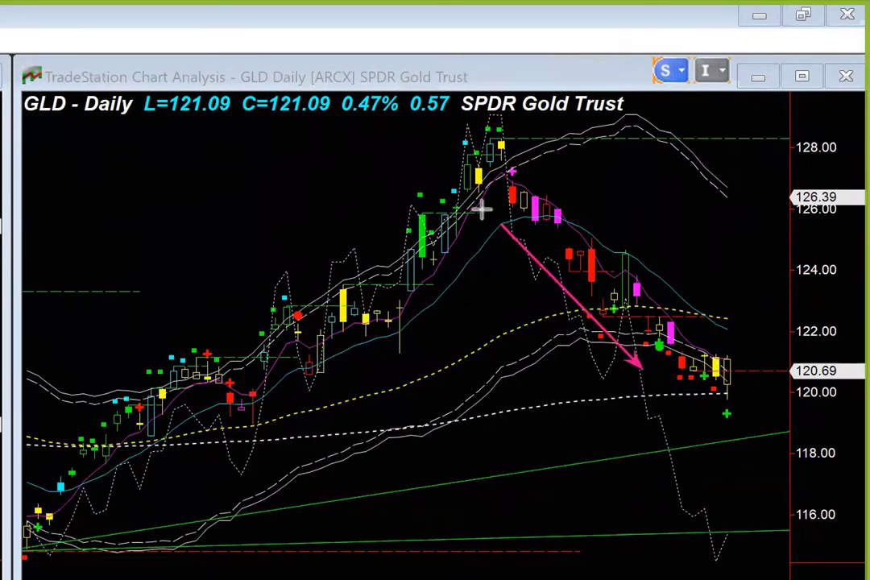
{"action": "left_click_drag", "start_coordinate": [376, 127], "coordinate": [492, 165]}
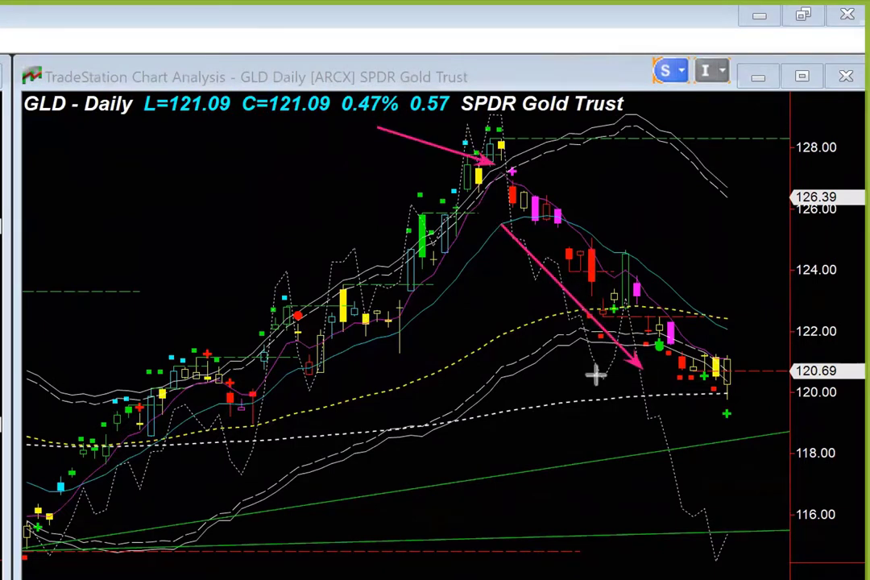
{"action": "left_click_drag", "start_coordinate": [586, 382], "coordinate": [701, 371]}
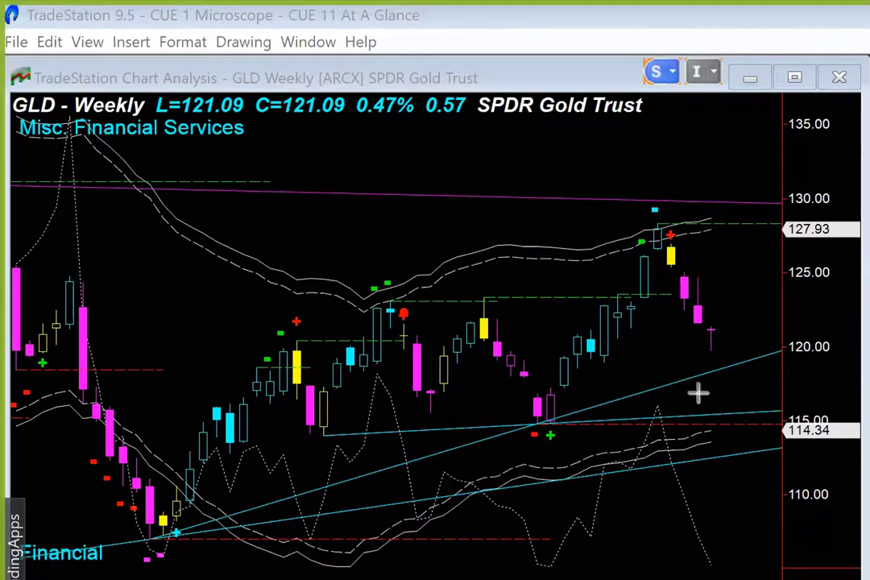
Draw arrows toward the GLD weekly trendline, along the daily support line, and for a dip.
{"action": "left_click_drag", "start_coordinate": [691, 390], "coordinate": [823, 346]}
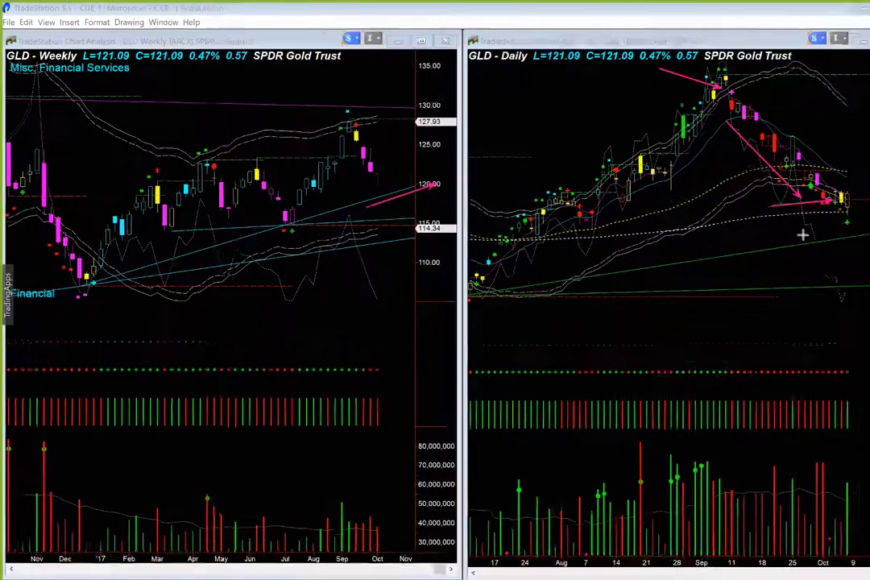
{"action": "mouse_move", "coordinate": [763, 254]}
{"action": "left_mouse_down"}
{"action": "mouse_move", "coordinate": [864, 243]}
{"action": "mouse_move", "coordinate": [837, 220]}
{"action": "left_mouse_up"}
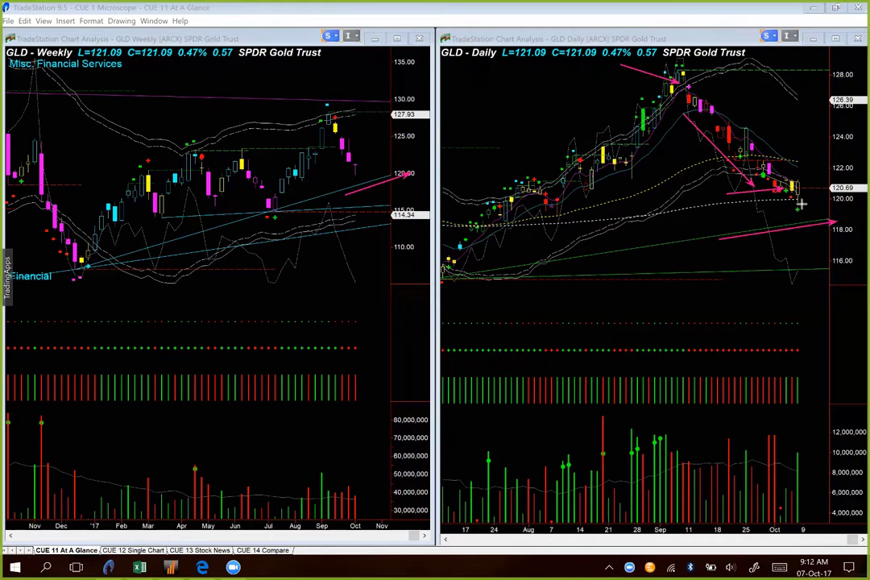
{"action": "mouse_move", "coordinate": [801, 204]}
{"action": "left_mouse_down"}
{"action": "mouse_move", "coordinate": [818, 219]}
{"action": "mouse_move", "coordinate": [823, 199]}
{"action": "left_mouse_up"}
Mark the last daily candles, the latest volume bars and the expected move higher, then erase all arrows.
{"action": "left_click_drag", "start_coordinate": [834, 127], "coordinate": [803, 181]}
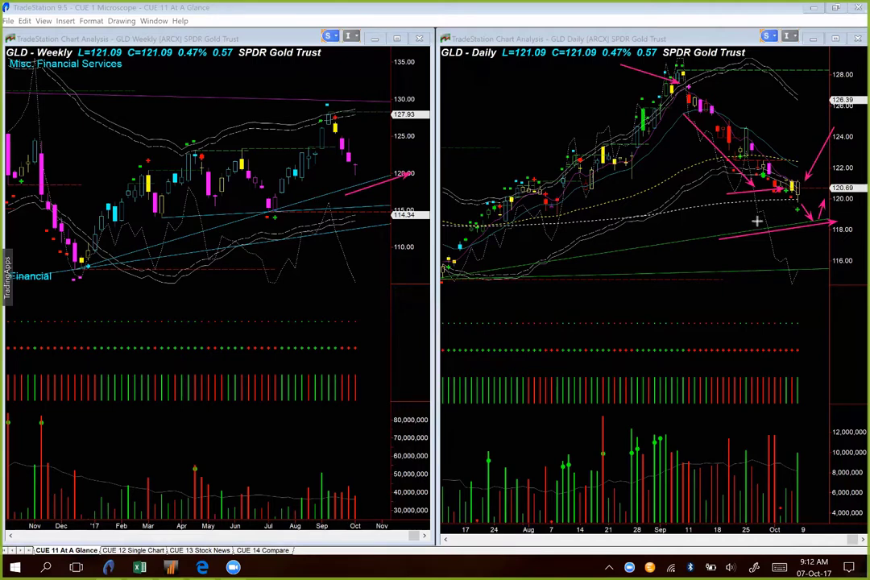
{"action": "left_click_drag", "start_coordinate": [757, 219], "coordinate": [792, 196]}
{"action": "left_click_drag", "start_coordinate": [814, 416], "coordinate": [779, 493]}
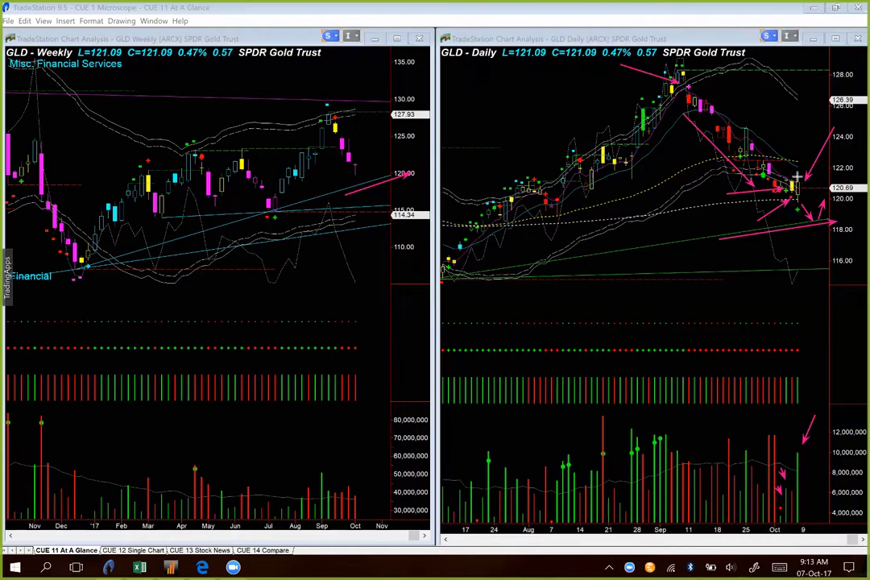
{"action": "left_click_drag", "start_coordinate": [801, 175], "coordinate": [805, 126]}
{"action": "key", "text": "e"}
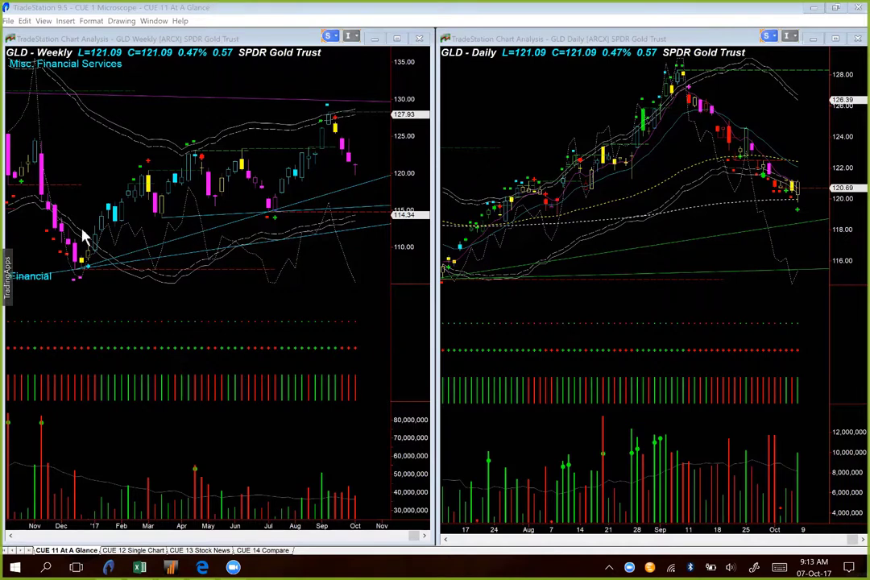
Switch to the browser showing the Nasdaq and NYSE index charts.
{"action": "key", "text": "alt+Tab"}
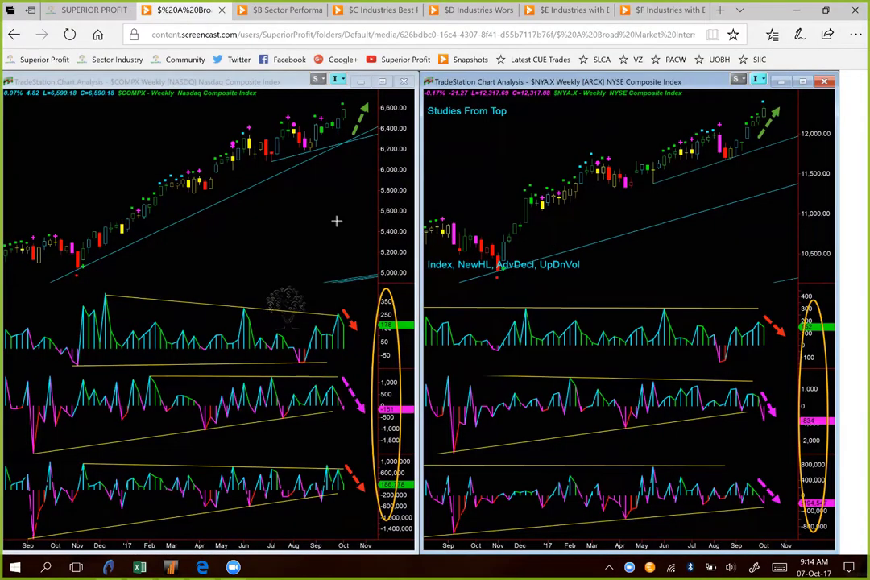